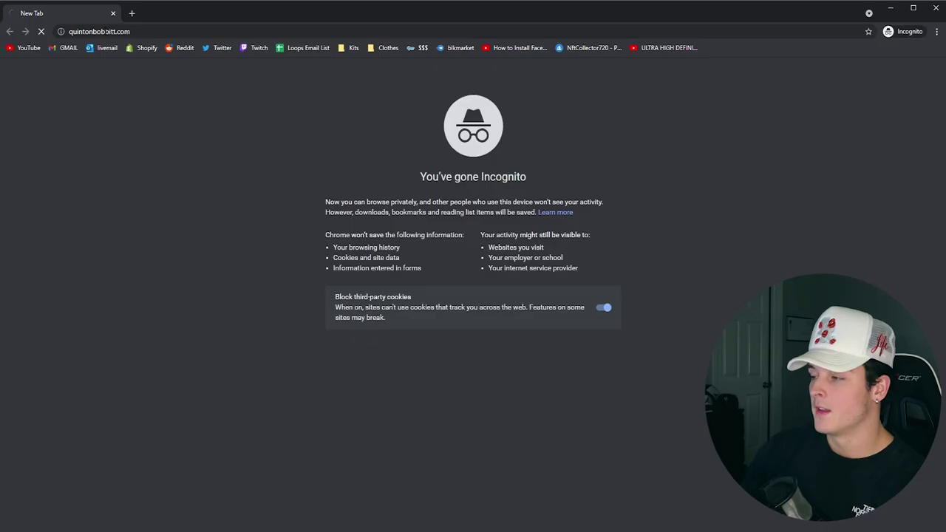
- Find the SSG Kobe - Thrax preset under Vocal Templates on quintonbobbitt.com
key("Return")
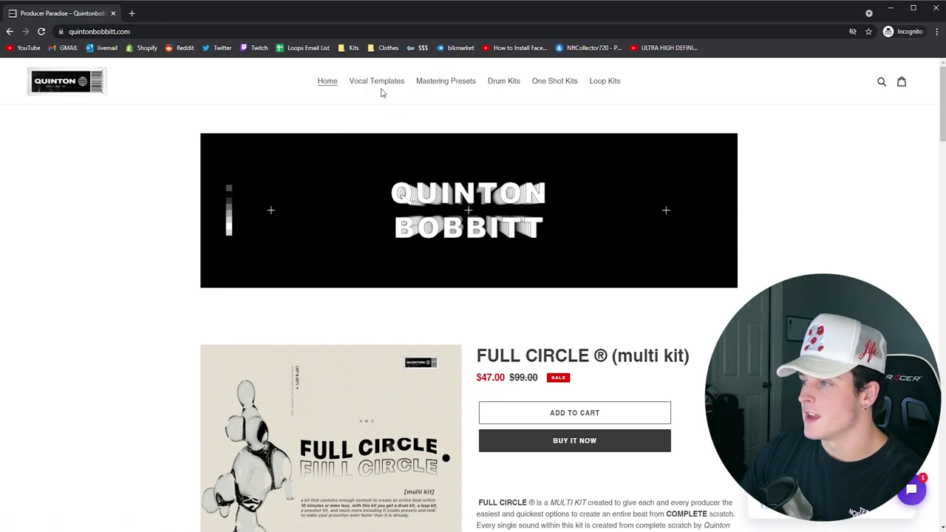
left_click(356, 87)
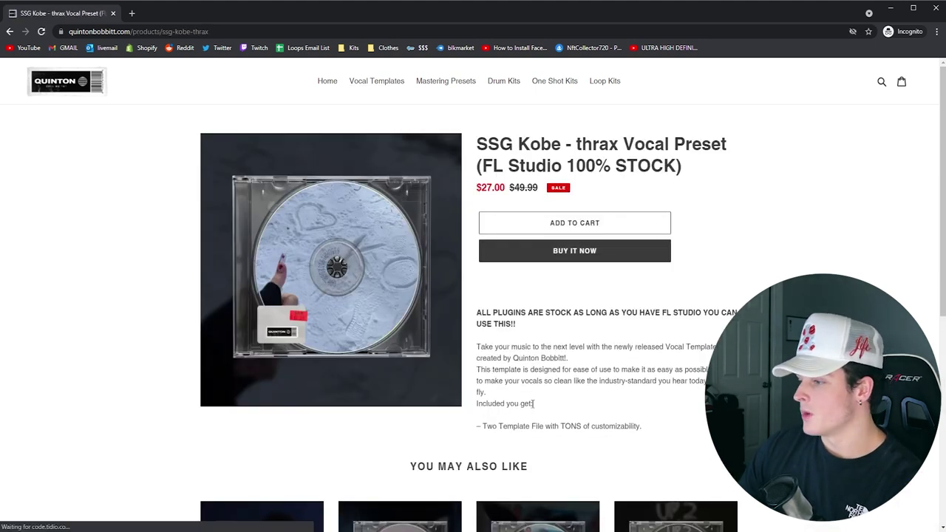
left_click_drag(640, 427, 469, 428)
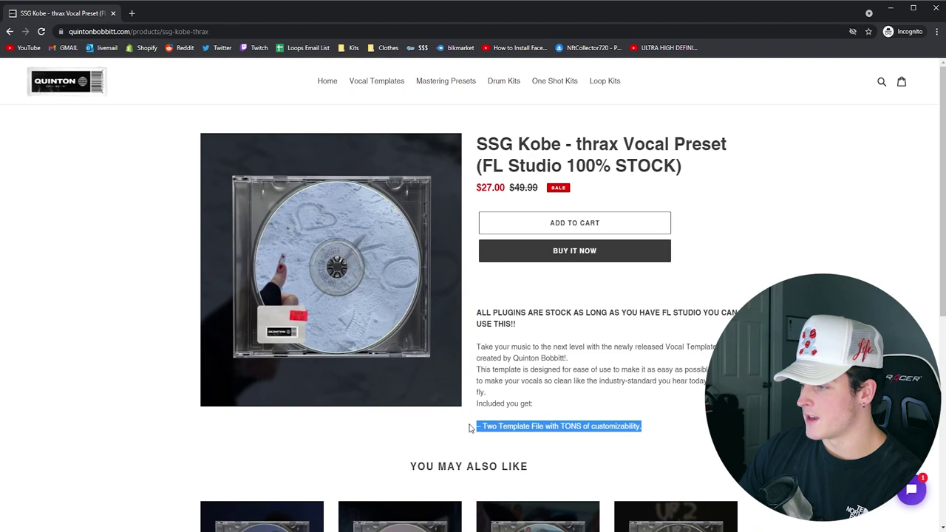
left_click(687, 431)
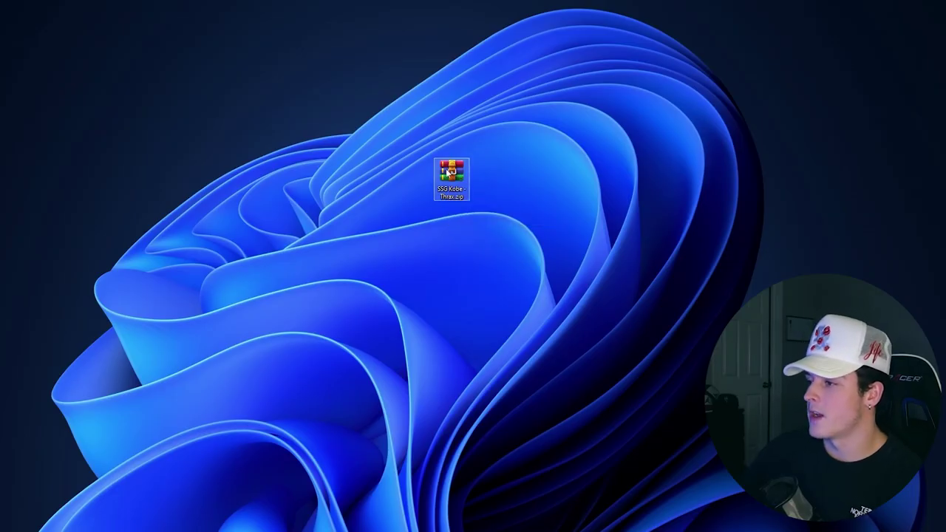
- Extract the SSG Kobe - Thrax zip to the desktop and view its adlibs and lead .fst presets
double_click(444, 173)
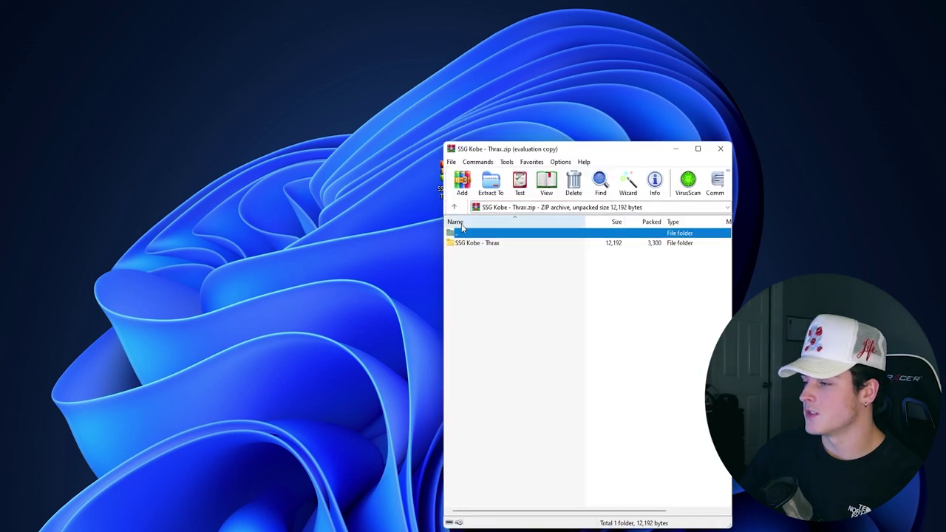
left_click_drag(473, 243, 340, 231)
left_click(720, 150)
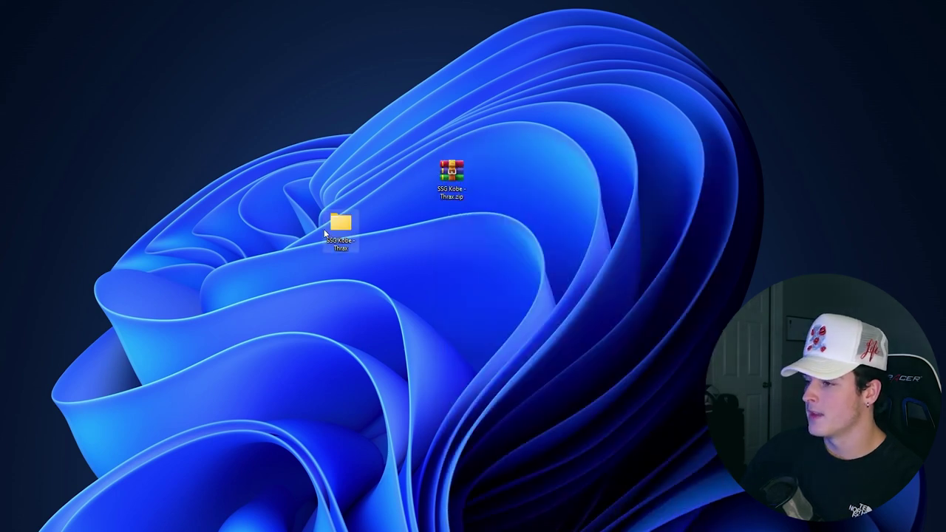
double_click(337, 233)
left_click_drag(587, 257, 508, 166)
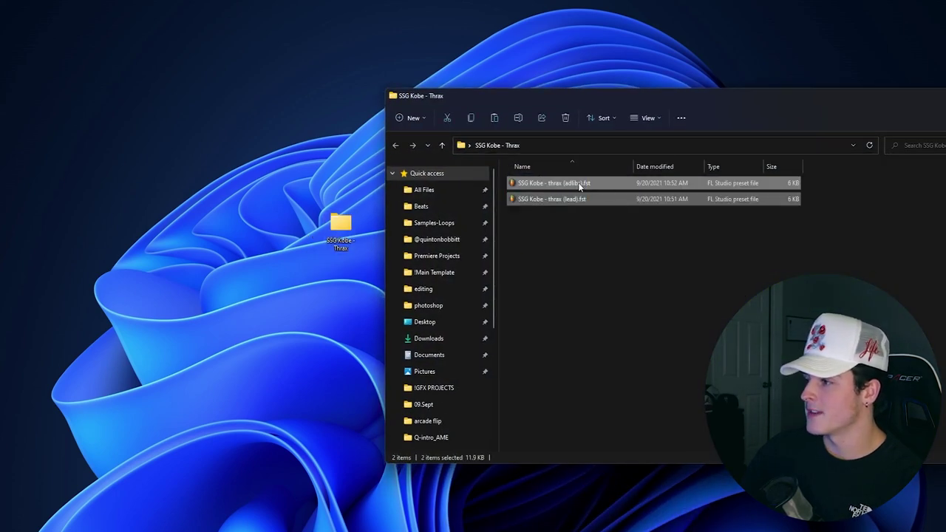
left_click(592, 248)
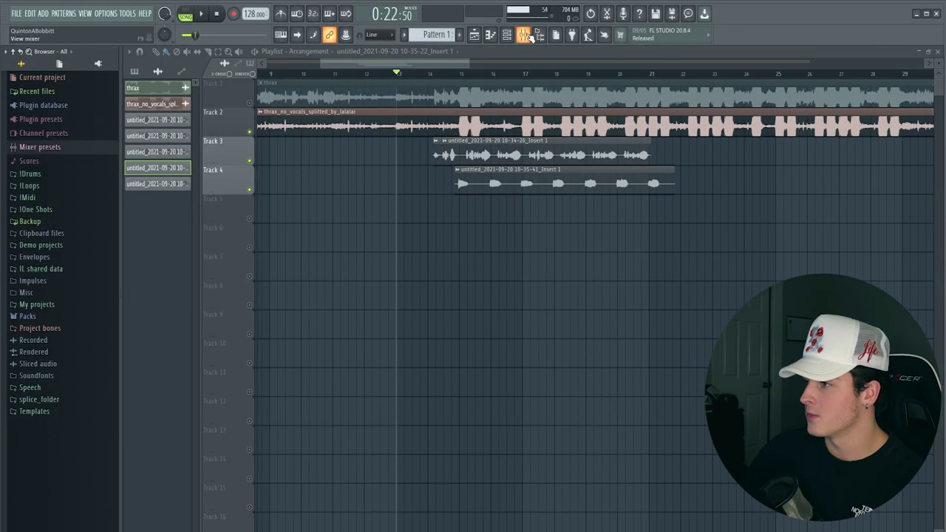
- Drag SSG Kobe - thrax (lead).fst from Explorer onto a free insert in the mixer
left_click(528, 36)
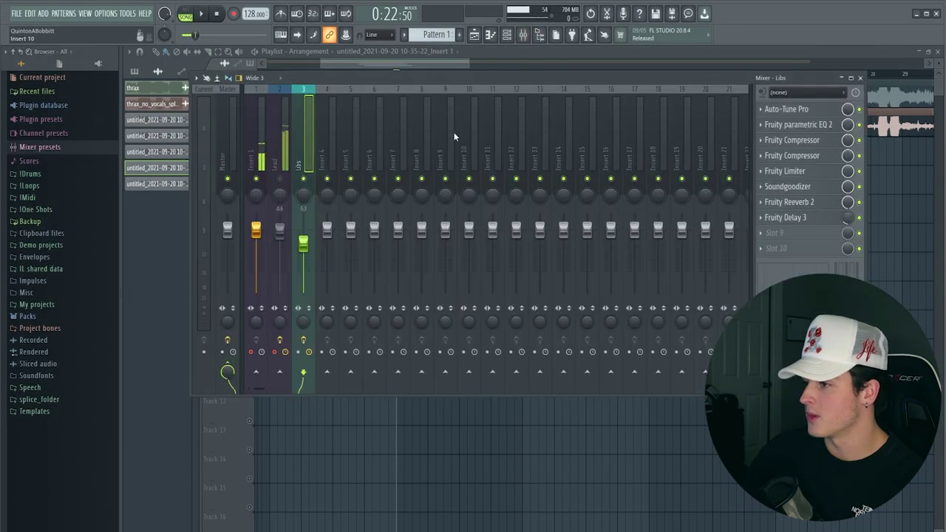
left_click(436, 147)
key("alt+Tab")
left_click(562, 199)
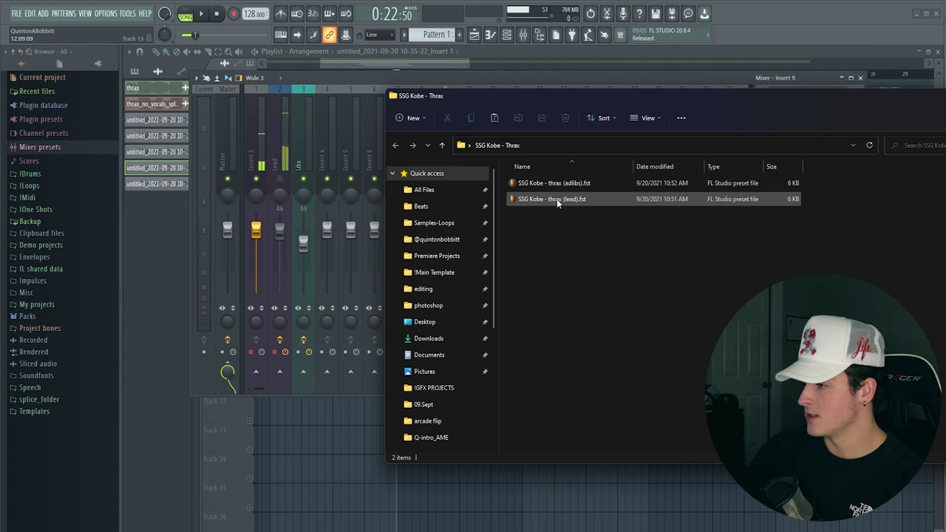
left_click_drag(558, 200, 361, 146)
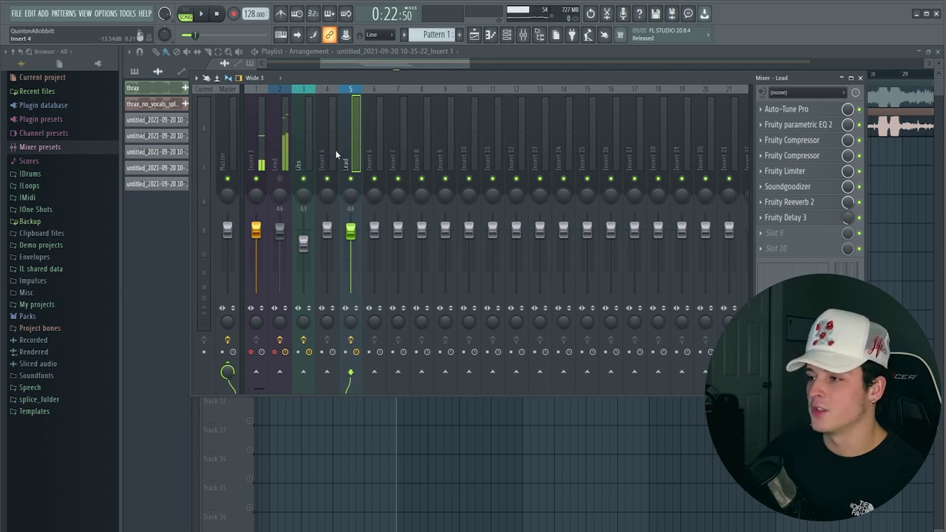
left_click(334, 150)
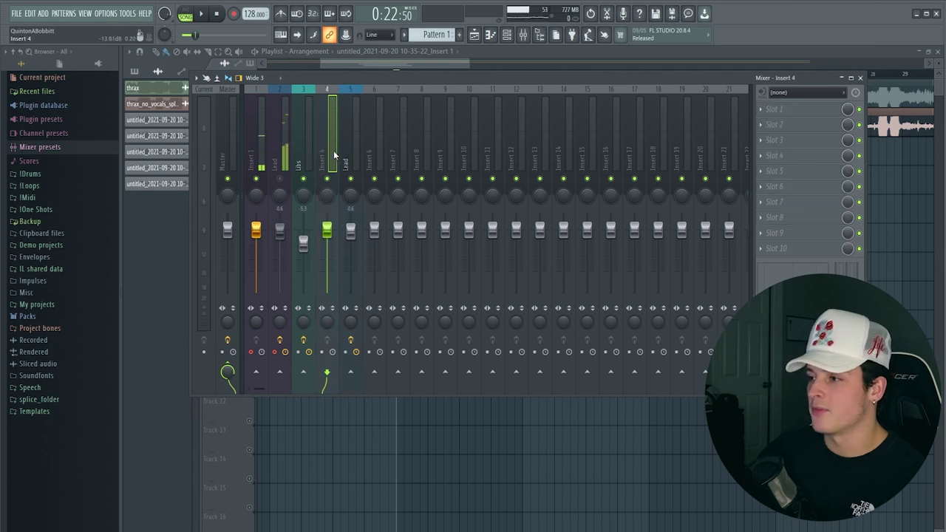
- Set mixer insert 4's audio input to Input 1, then close the mixer with F9
left_click(792, 95)
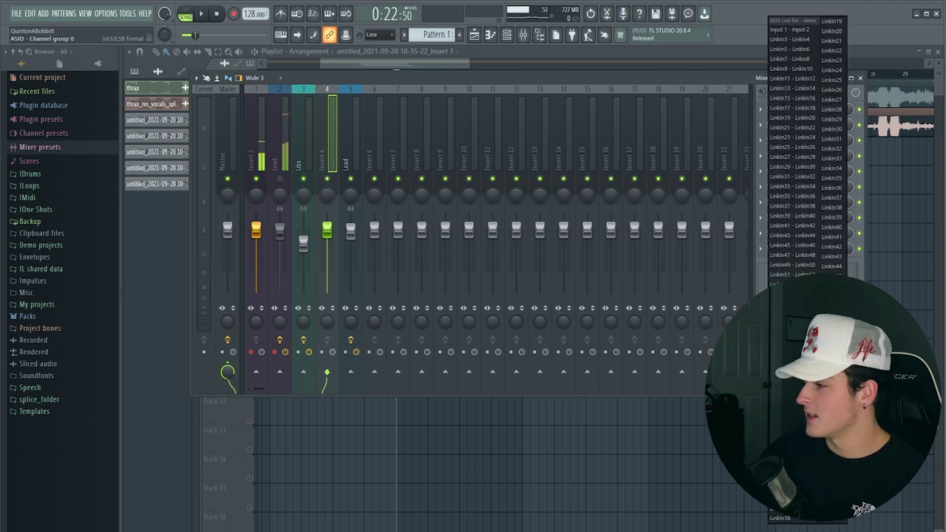
left_click(790, 29)
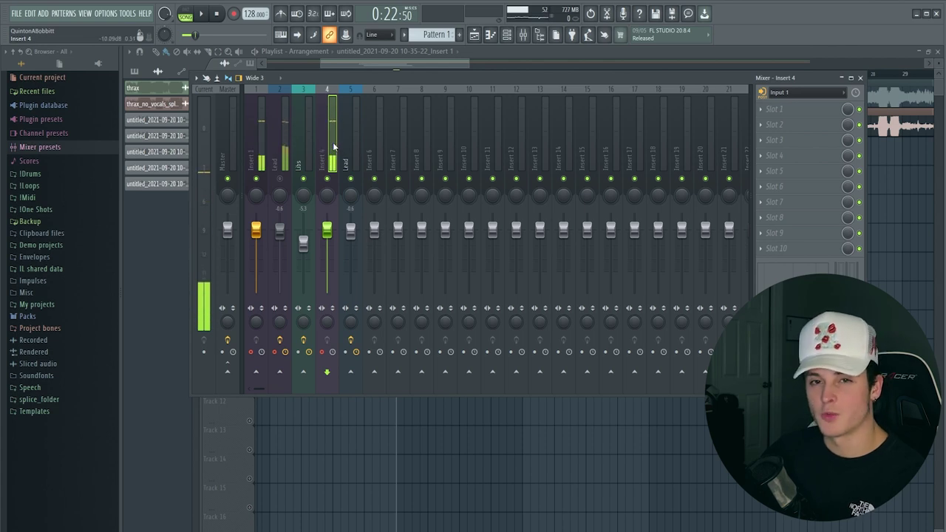
key("F9")
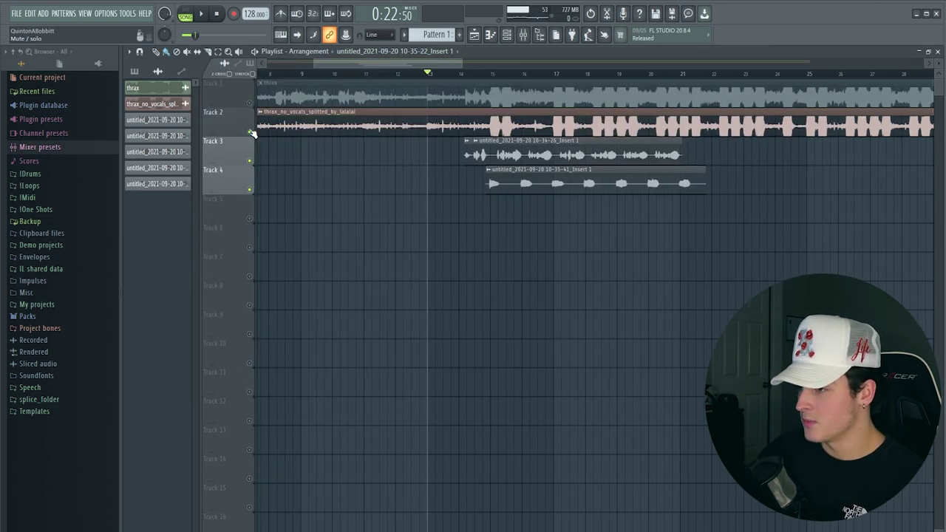
- Record a brief vocal test take starting around 0:15 over the beat
left_click(316, 74)
key("space")
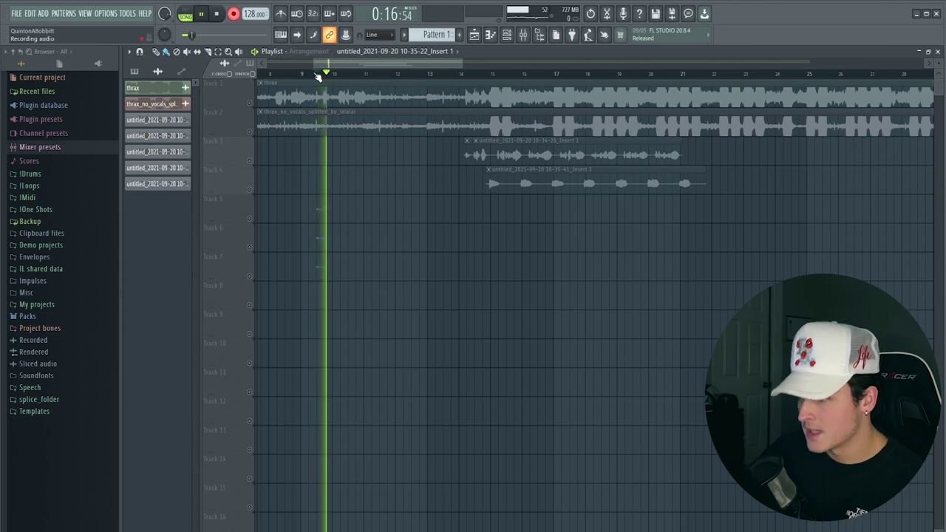
key("space")
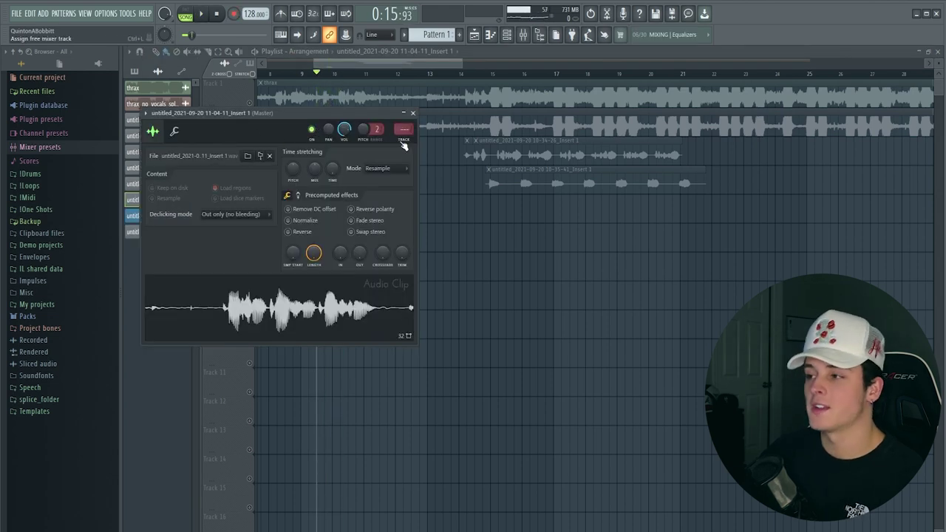
left_click(413, 112)
- Recheck the mixer and the short test clip's settings, then right-click it for deletion
key("F9")
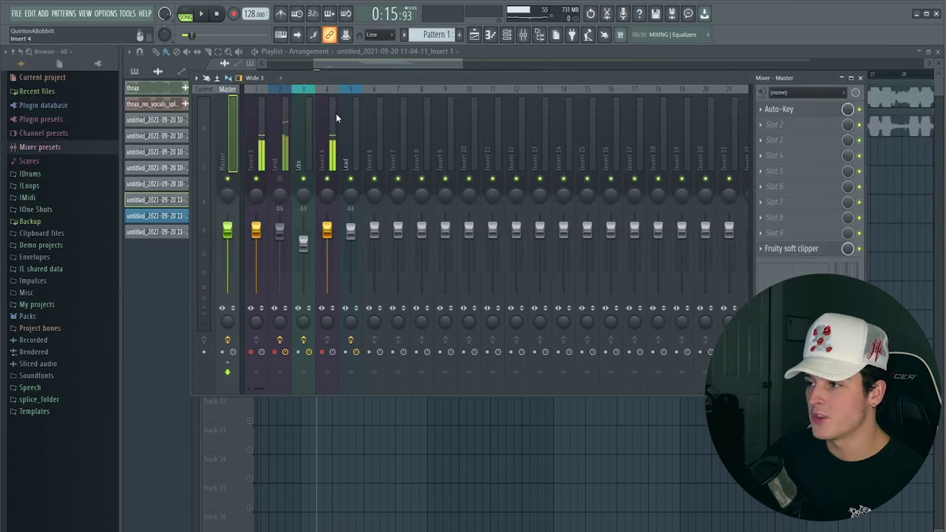
key("F9")
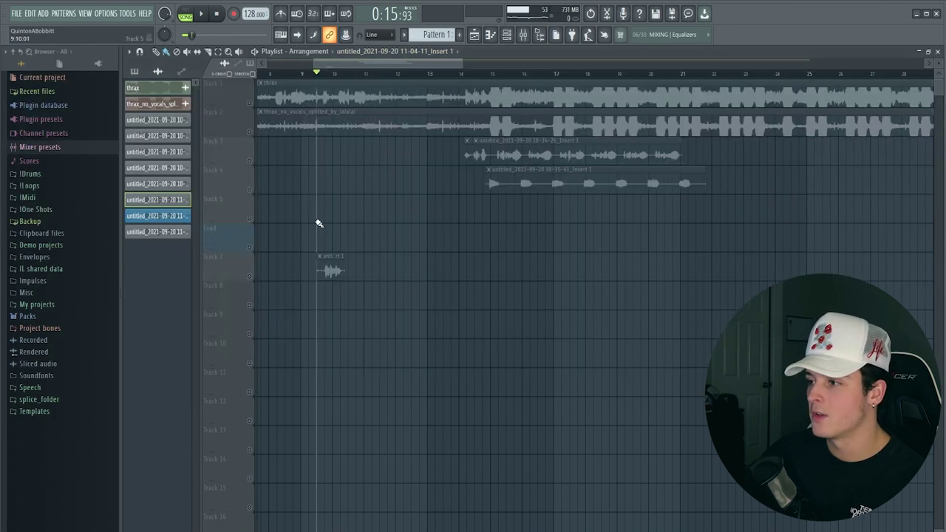
double_click(326, 268)
left_click(413, 115)
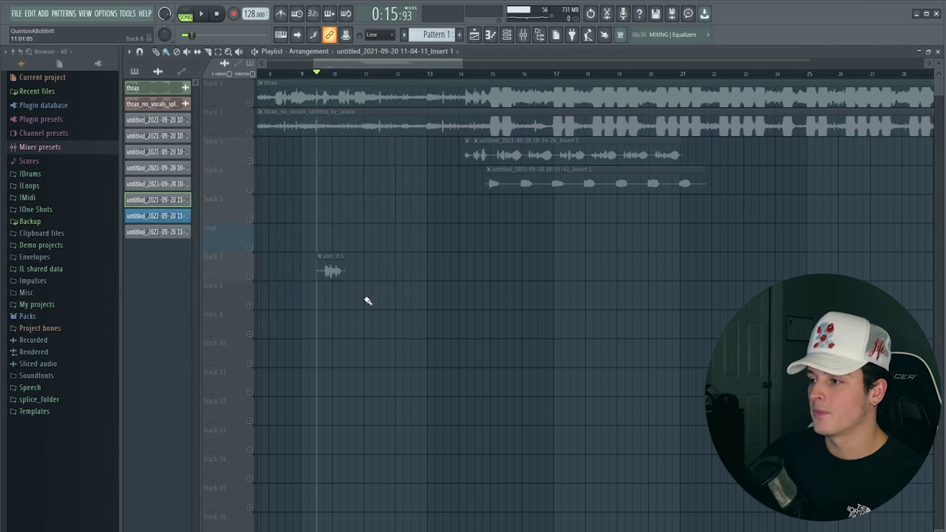
right_click(326, 259)
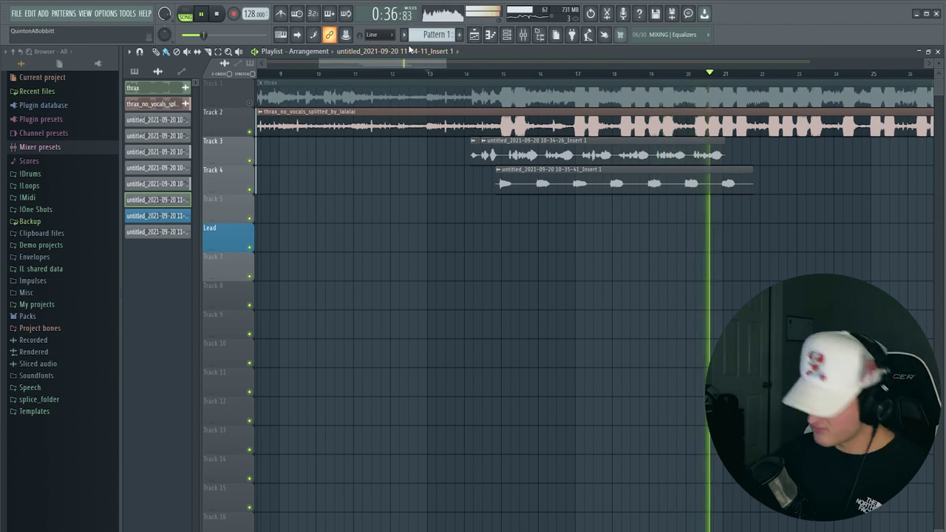
- Stop playback and show the mixer with the Lead insert's Auto-Tune Pro to Fruity Delay 3 chain
key("space")
key("F9")
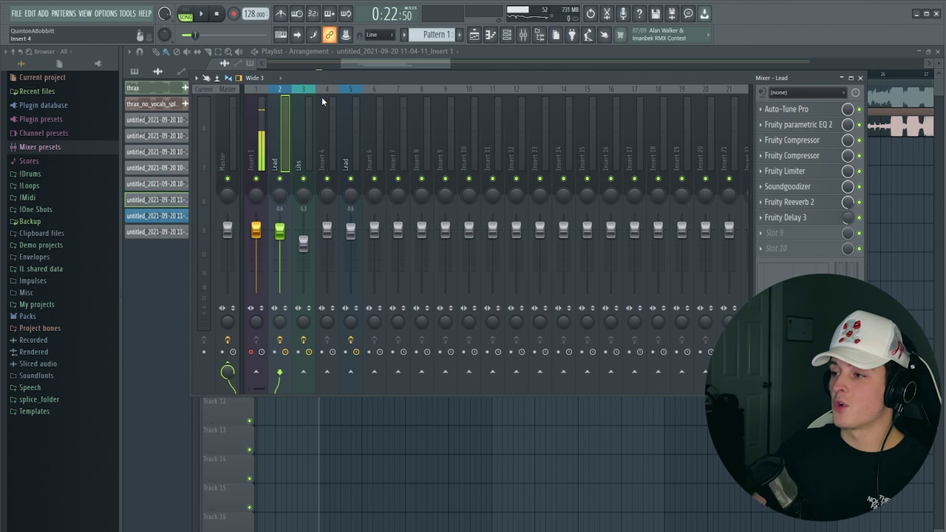
- Close the mixer and audition the vocals from just before bar 14
key("F9")
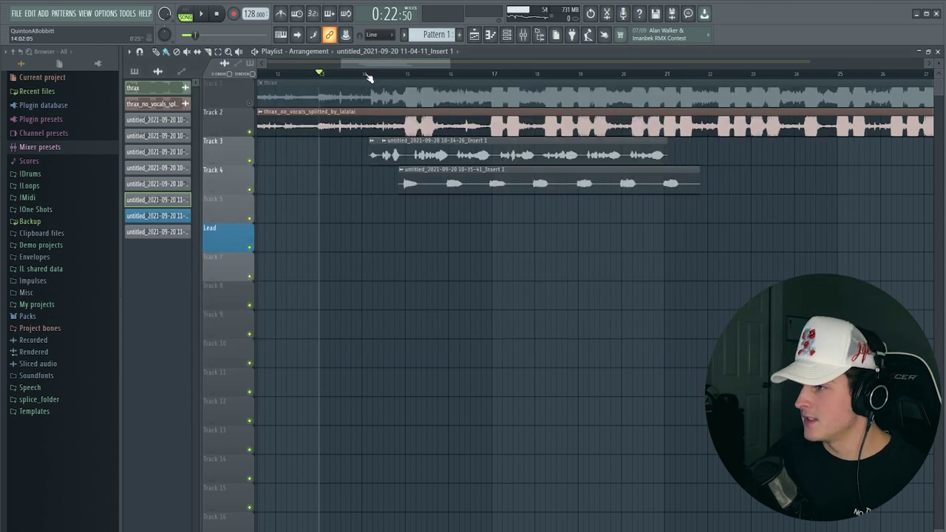
left_click(367, 75)
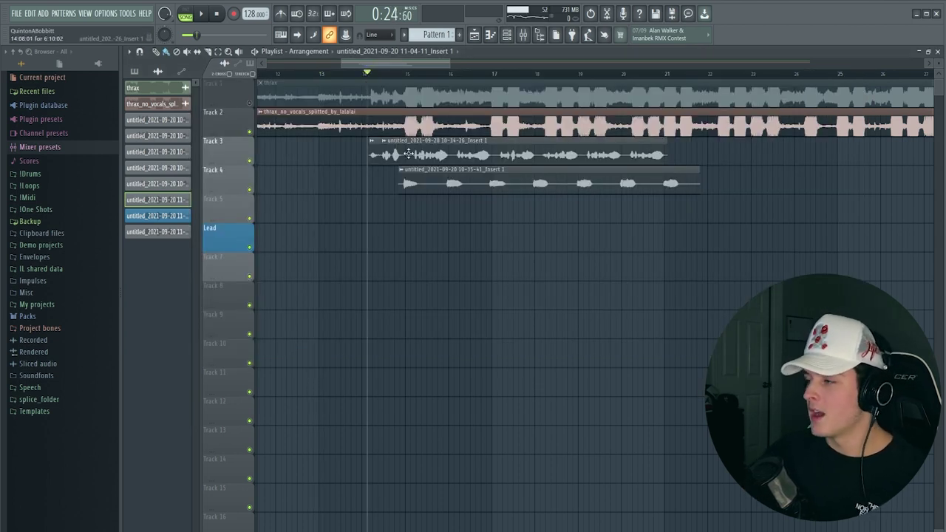
left_click(943, 244)
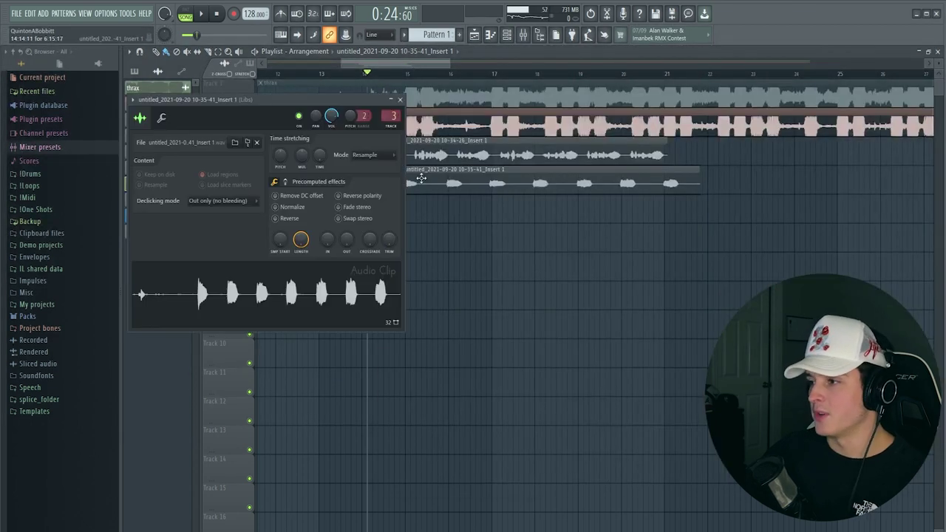
left_click(392, 72)
key("space")
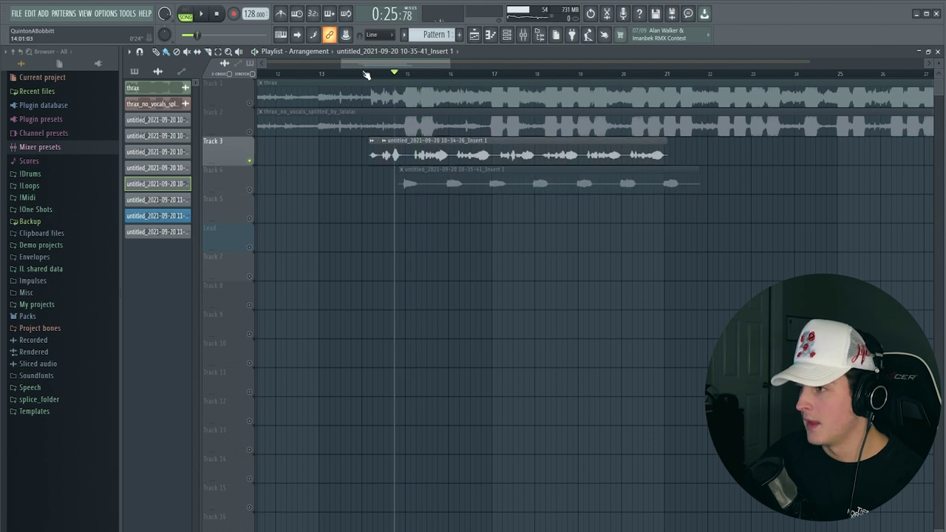
- Reset playback to before bar 14, then unmute the Track 4 vocal and Track 2 instrumental
left_click(363, 73)
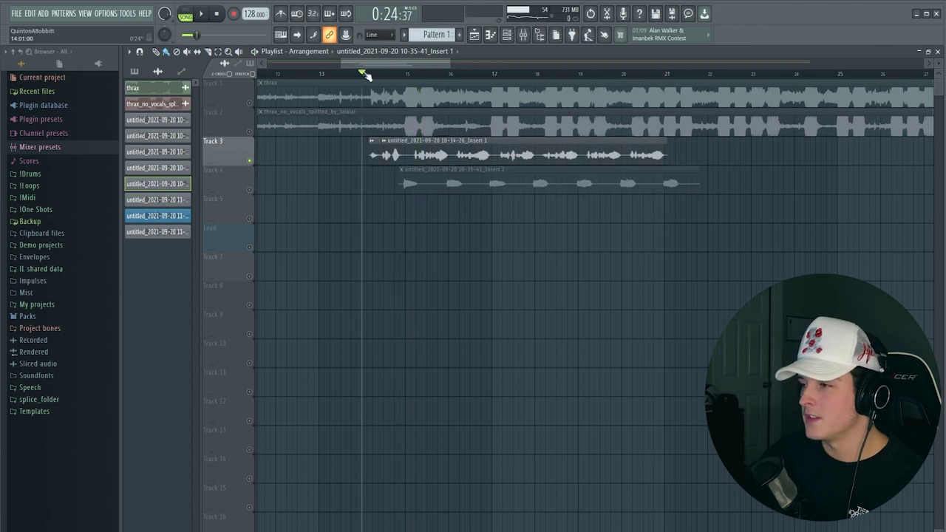
left_click(523, 36)
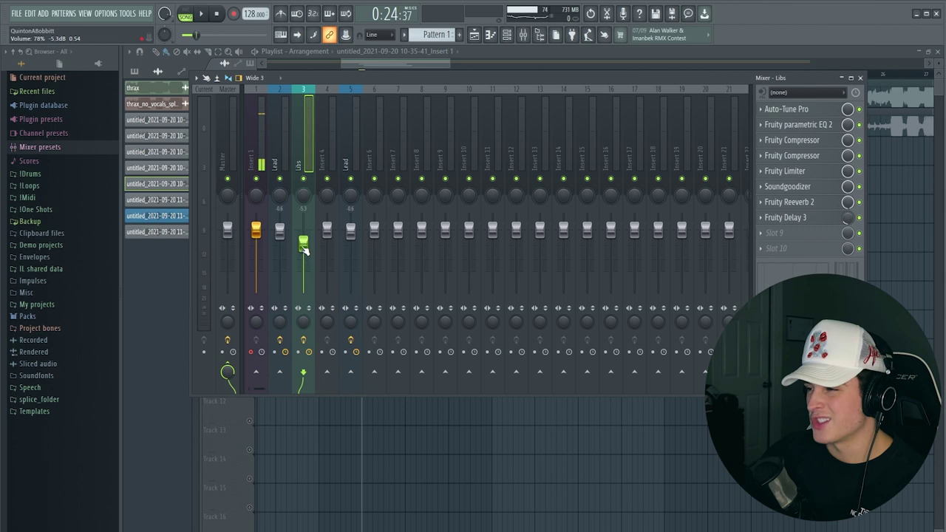
left_click(368, 71)
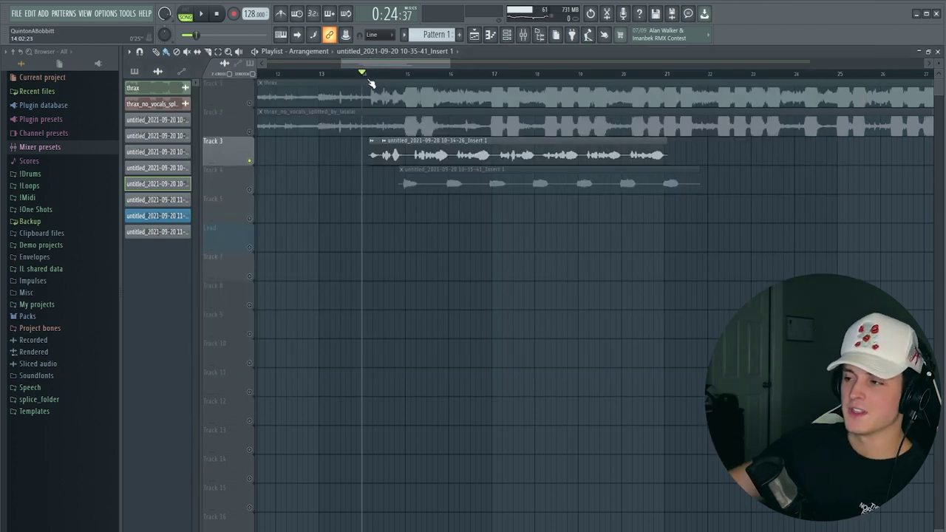
left_click(250, 190)
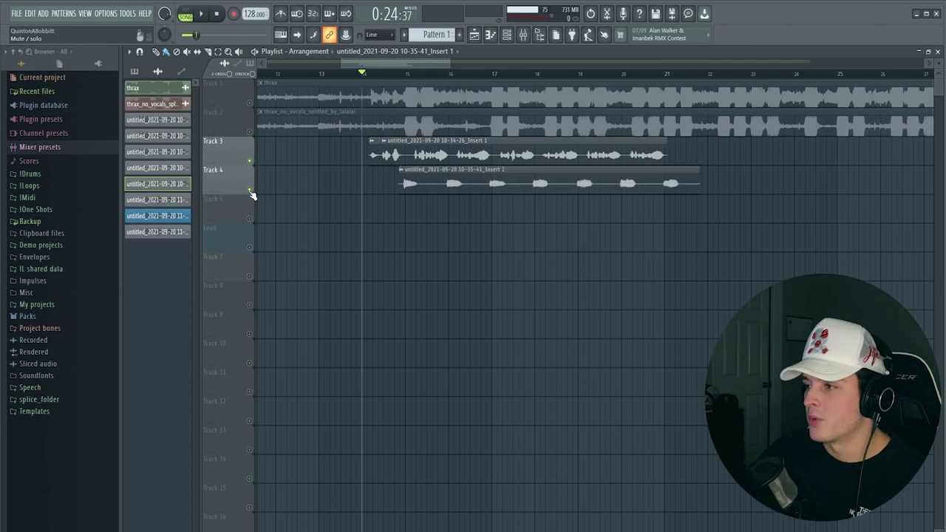
left_click(250, 132)
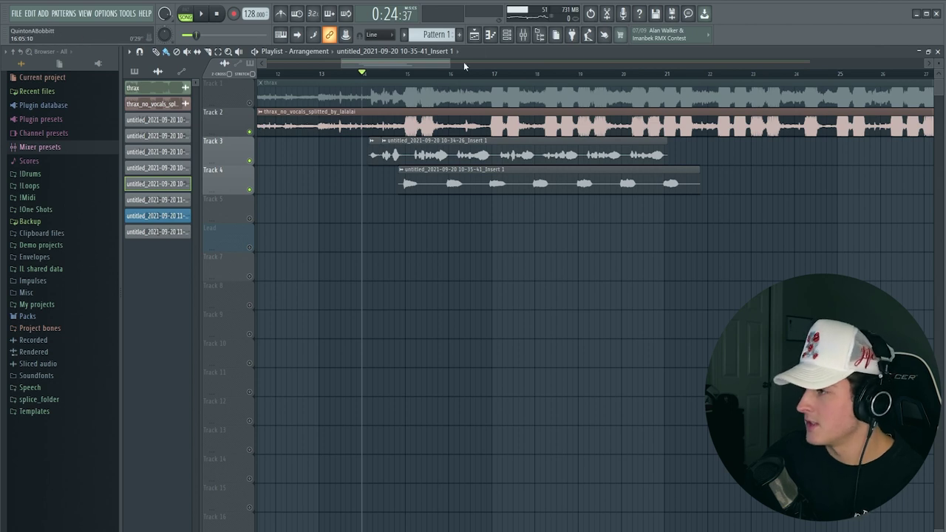
- Select the Lead insert in the mixer, then play the arrangement from bar 14
left_click(520, 39)
left_click(357, 140)
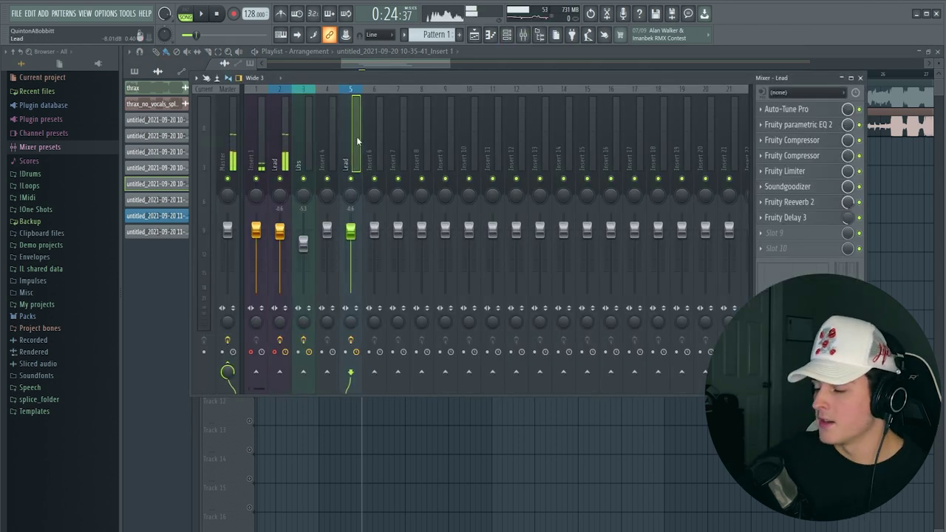
key("F9")
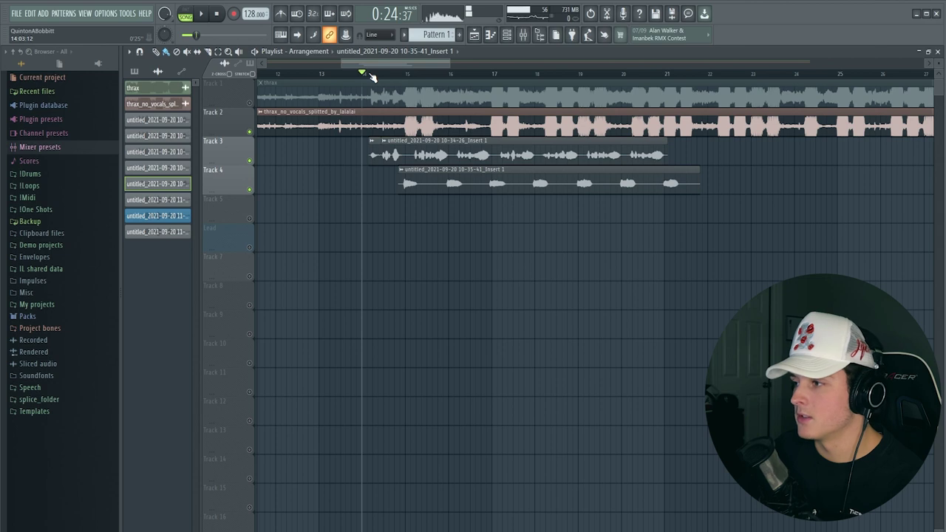
scroll(332, 74, "down", 1)
key("space")
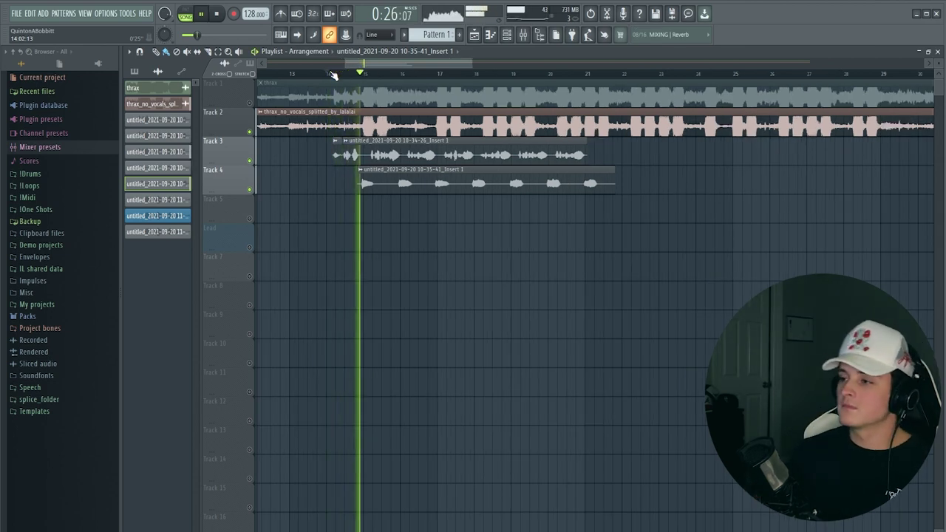